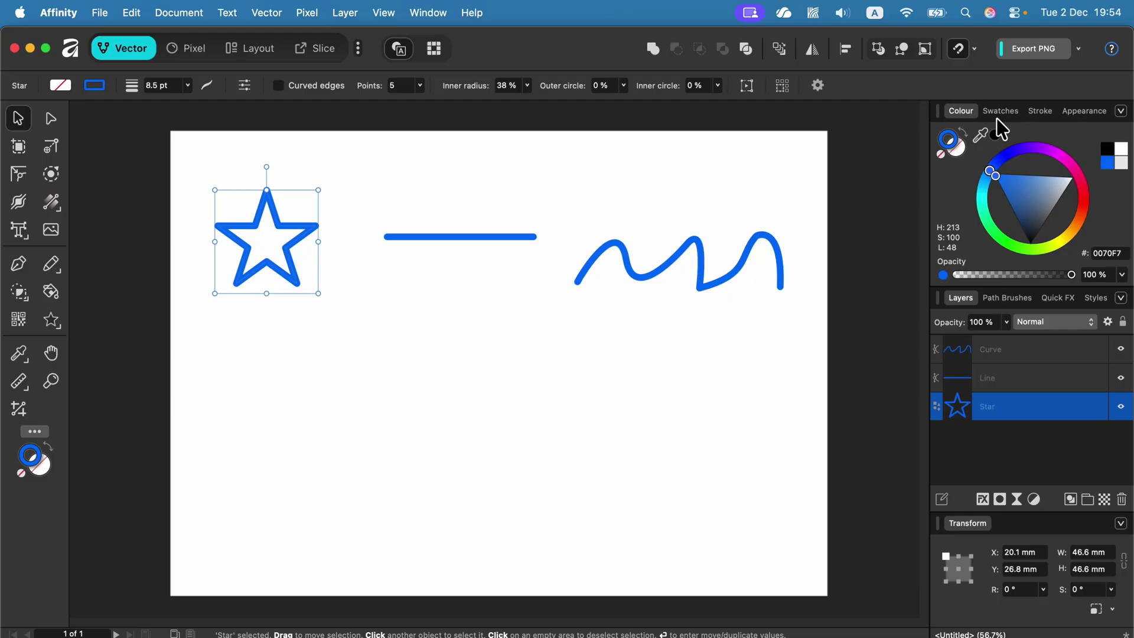
Remove the star's fill and give it a red outline 12 pt wide
click(958, 147)
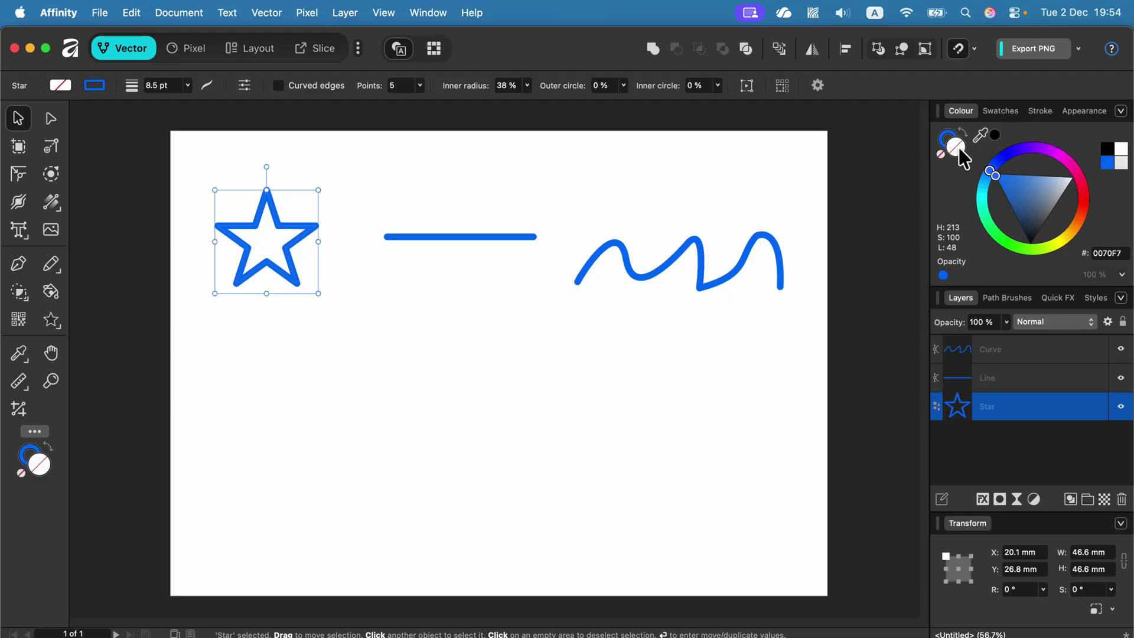
click(1084, 177)
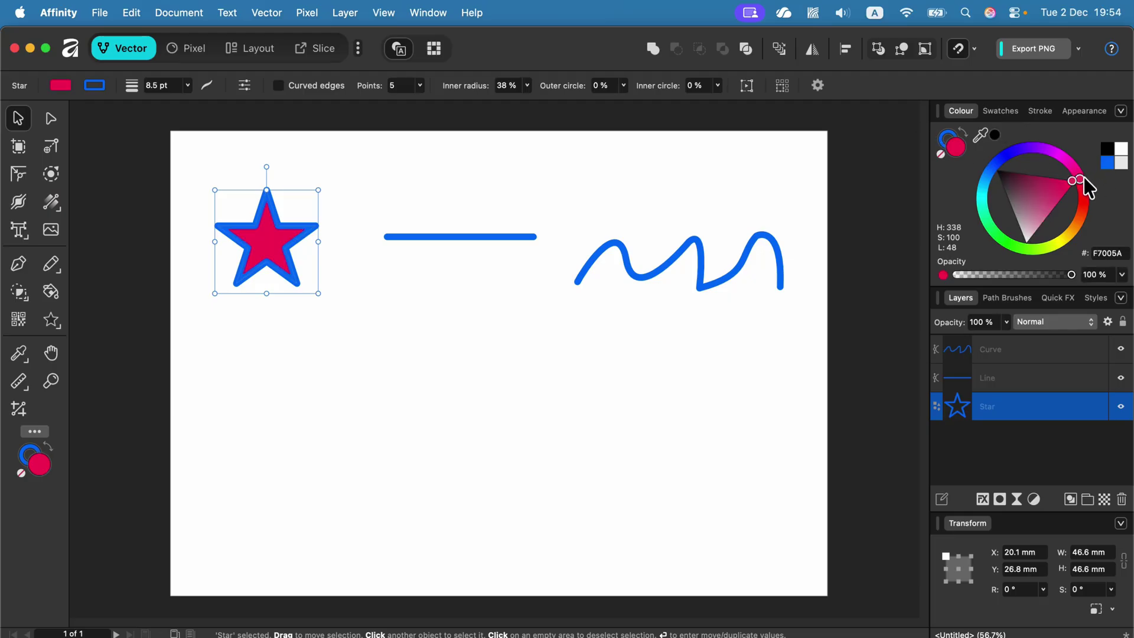
click(941, 154)
click(950, 140)
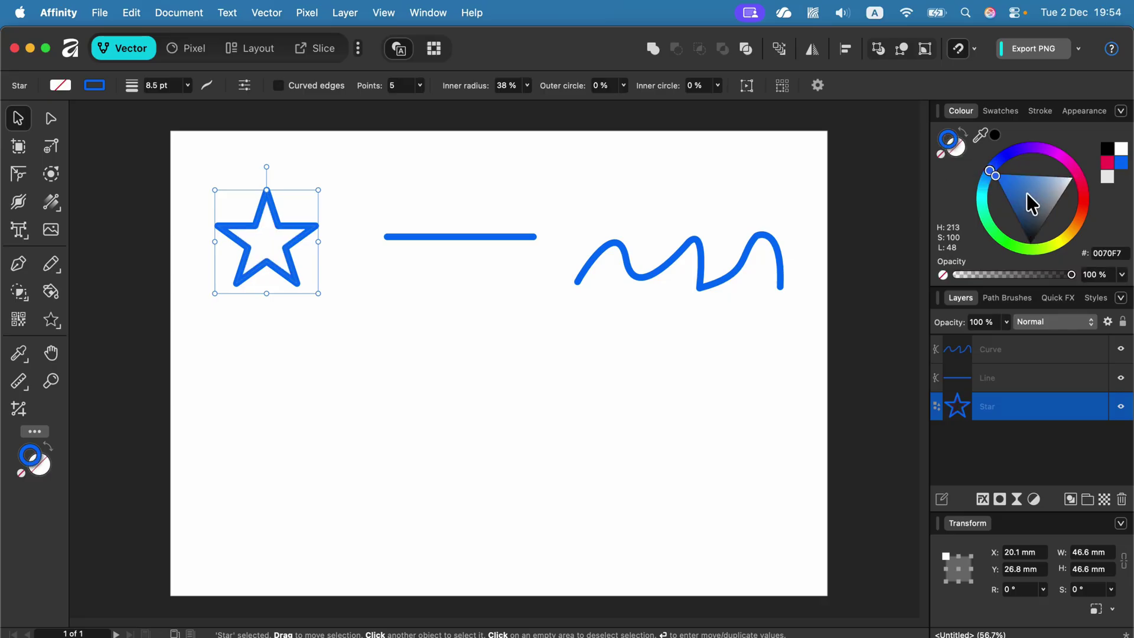
click(1037, 146)
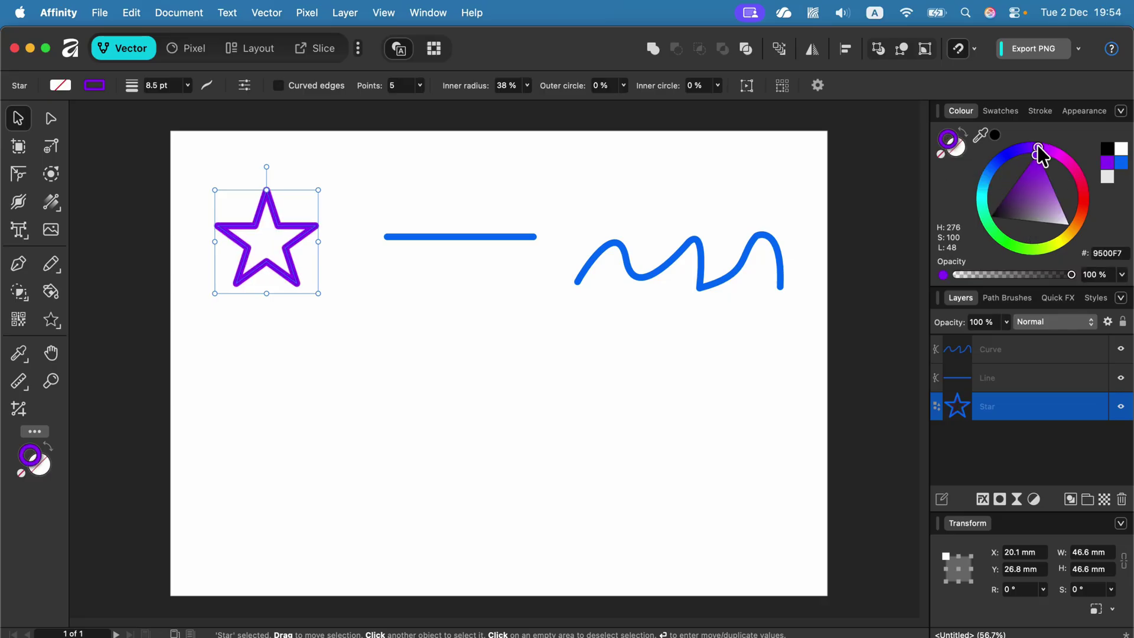
click(1081, 201)
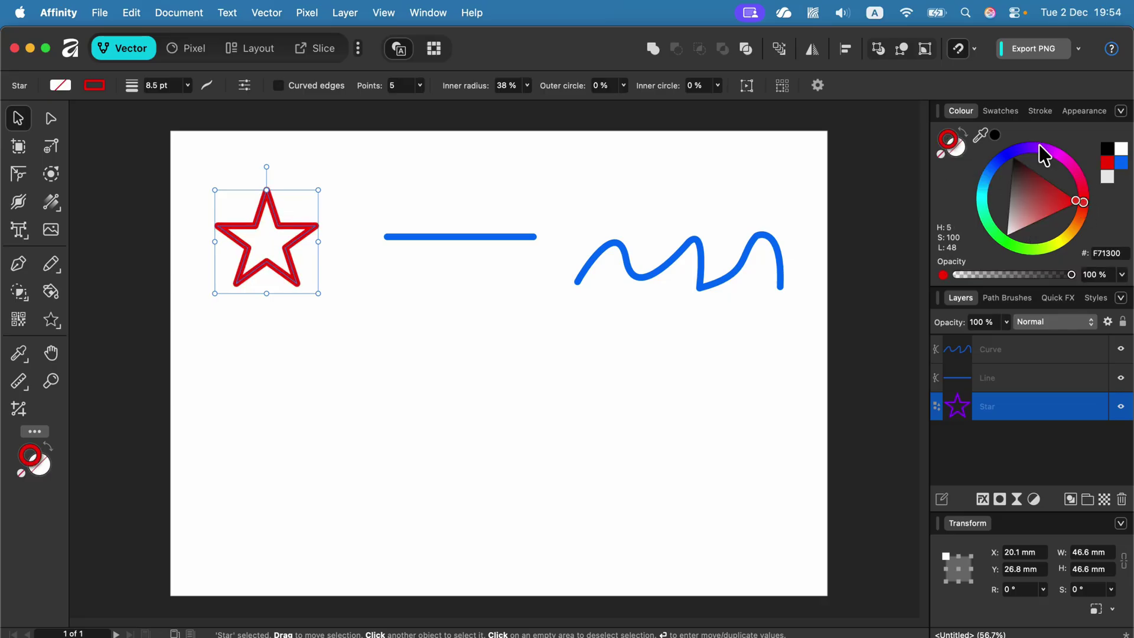
click(1039, 109)
drag(1014, 161, 1016, 161)
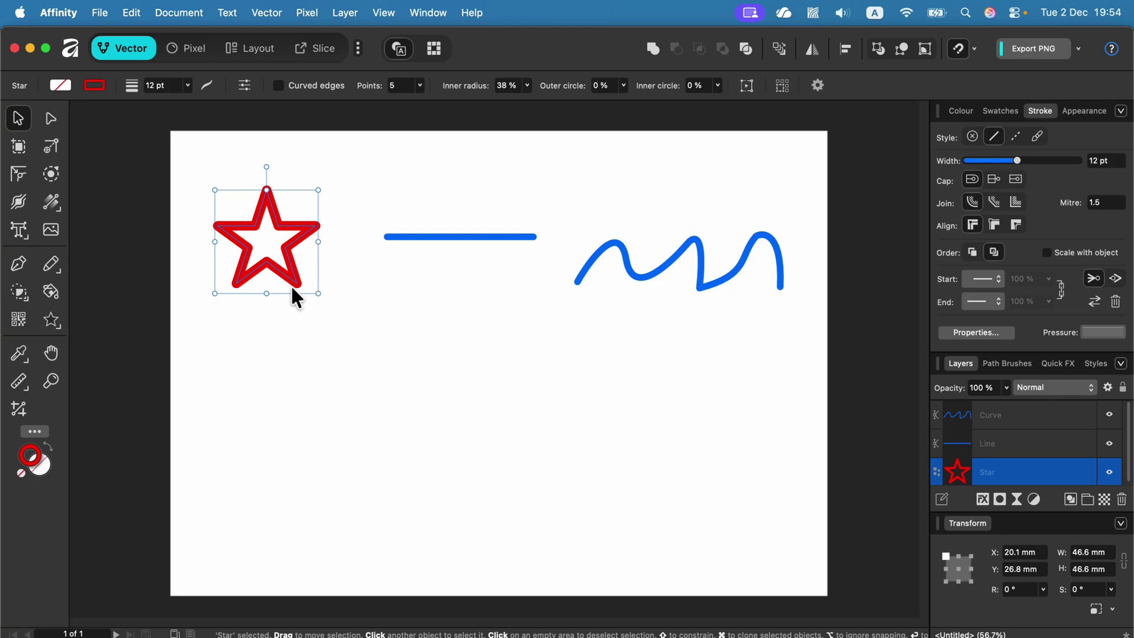
Use Vector > Expand Stroke to turn the star's red outline into a filled curves shape
click(267, 12)
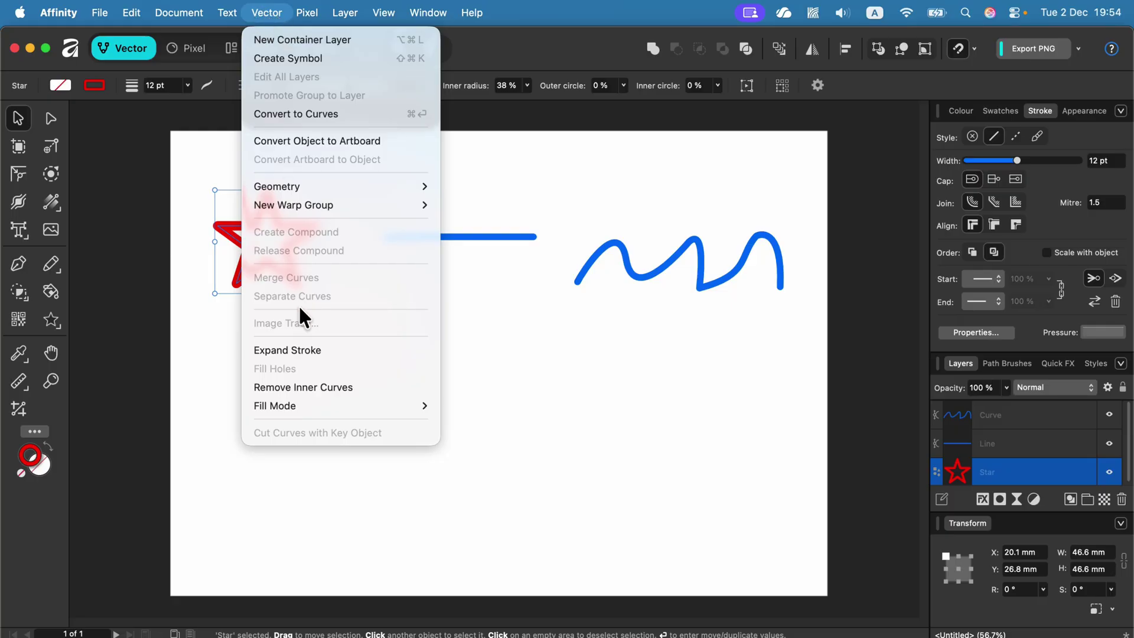
click(329, 346)
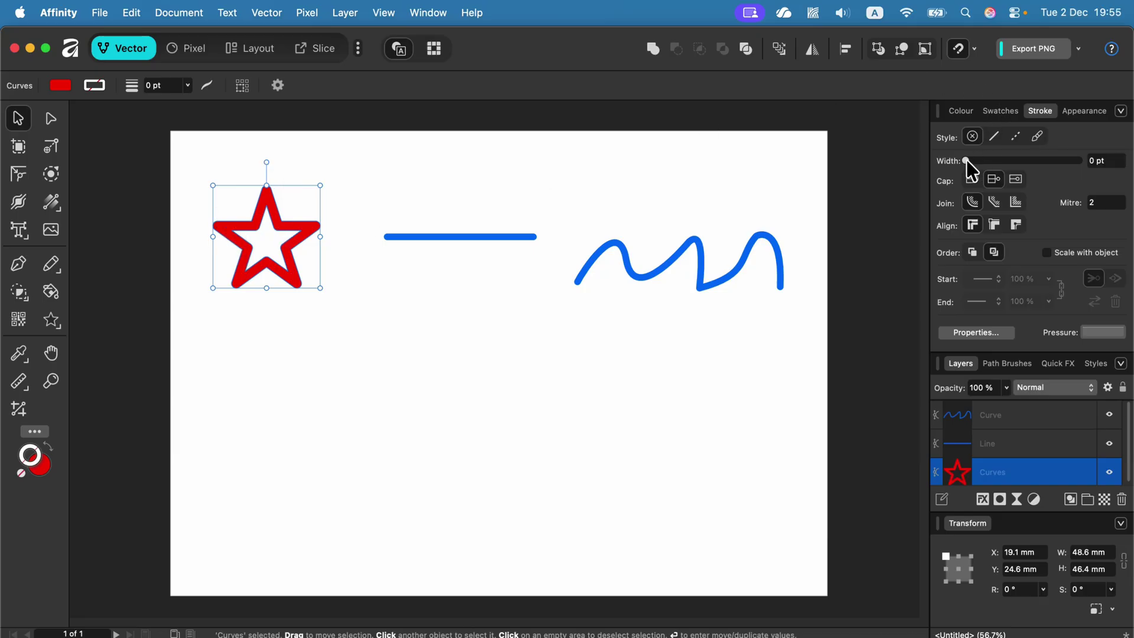
Add a blue outline to the expanded red star and set its width to 7 pt
drag(967, 160, 1010, 161)
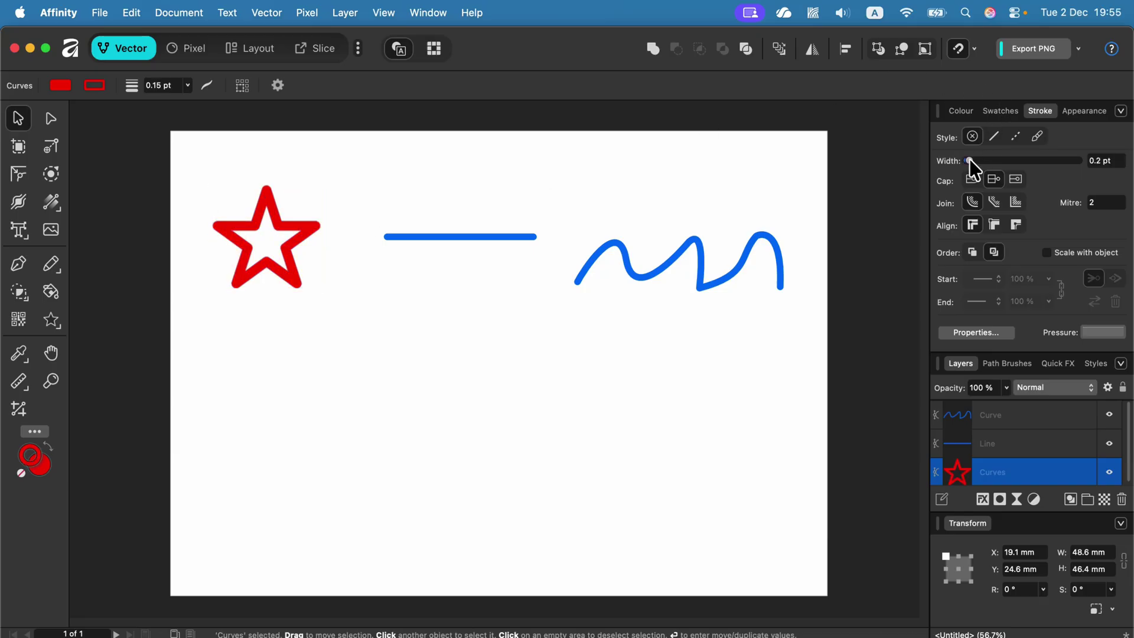
click(960, 111)
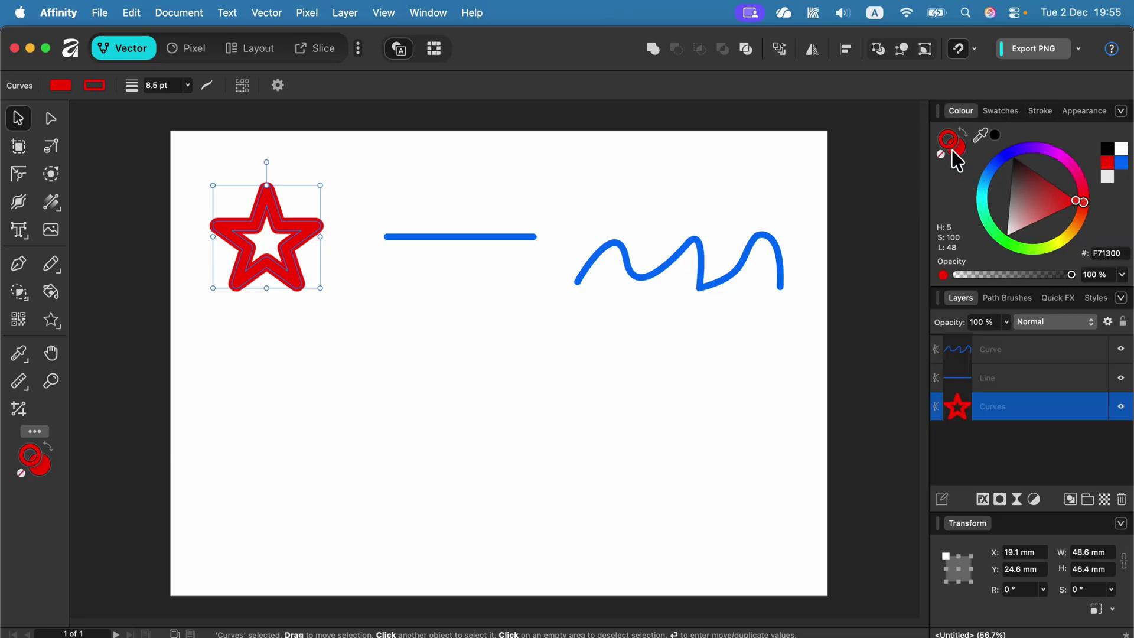
click(1123, 162)
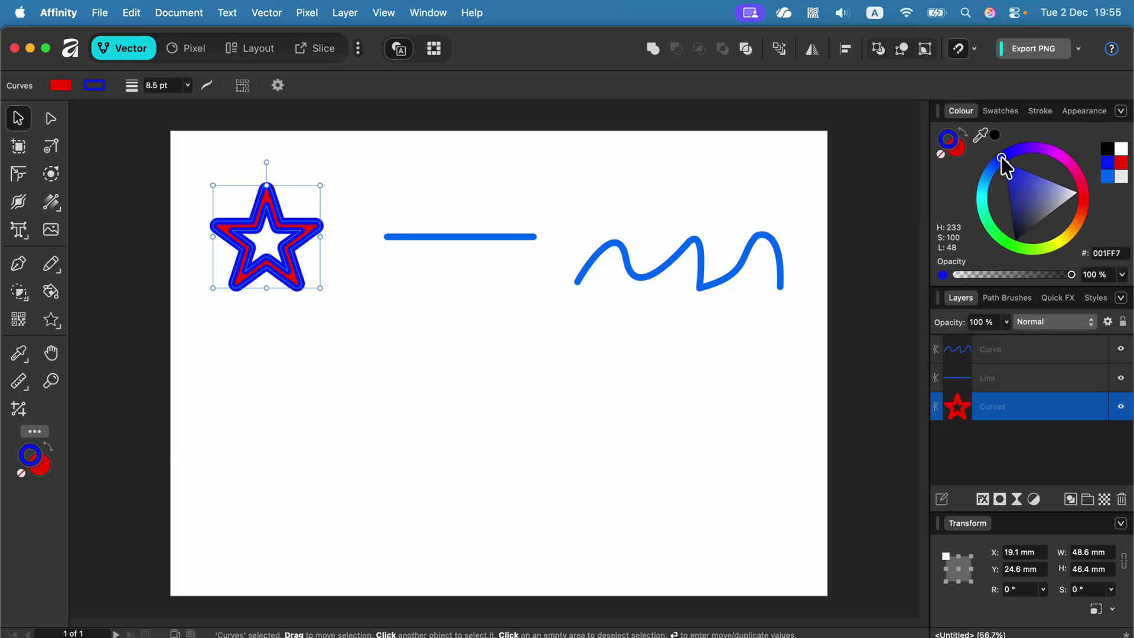
click(1039, 111)
mouse_move(1010, 161)
mouse_down()
mouse_move(984, 160)
mouse_move(1009, 160)
mouse_up()
click(281, 240)
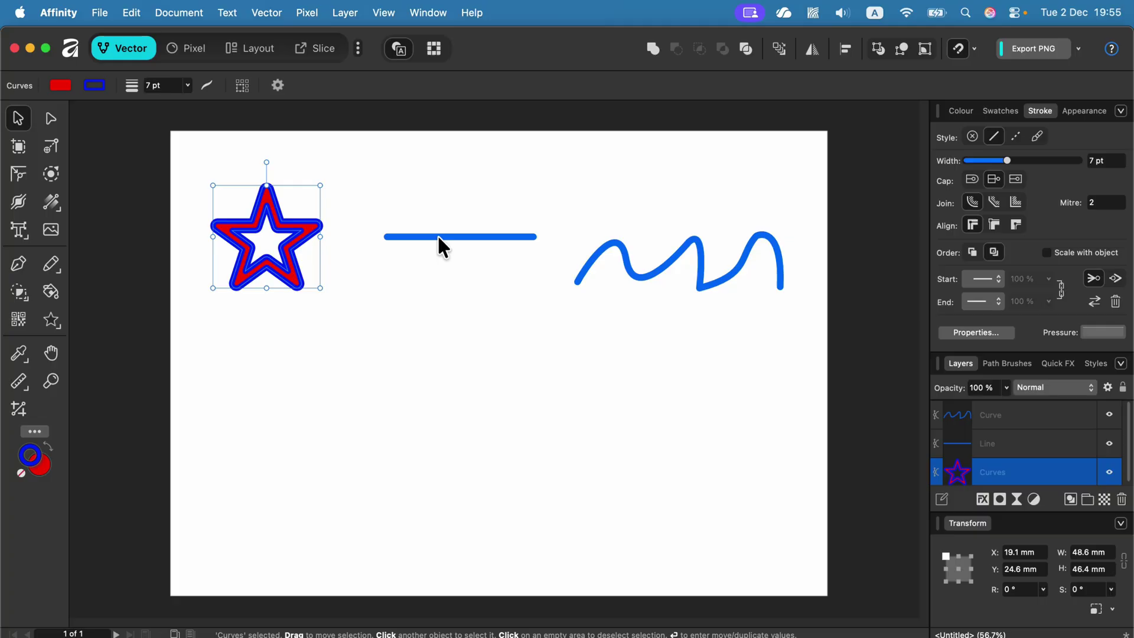
Move the straight line lower, stretch it longer and thicken it to a 45 pt bar
drag(438, 236, 372, 392)
mouse_move(461, 393)
mouse_down()
mouse_move(670, 402)
mouse_move(553, 319)
mouse_move(595, 379)
mouse_up()
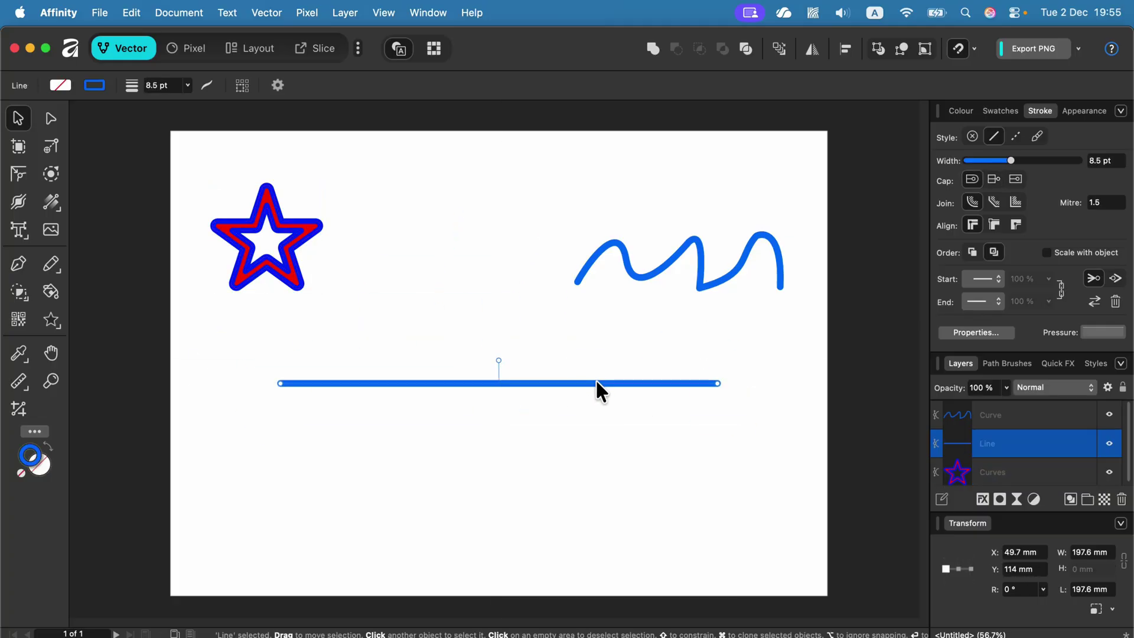
mouse_move(1012, 160)
mouse_down()
mouse_move(1069, 160)
mouse_move(1060, 161)
mouse_up()
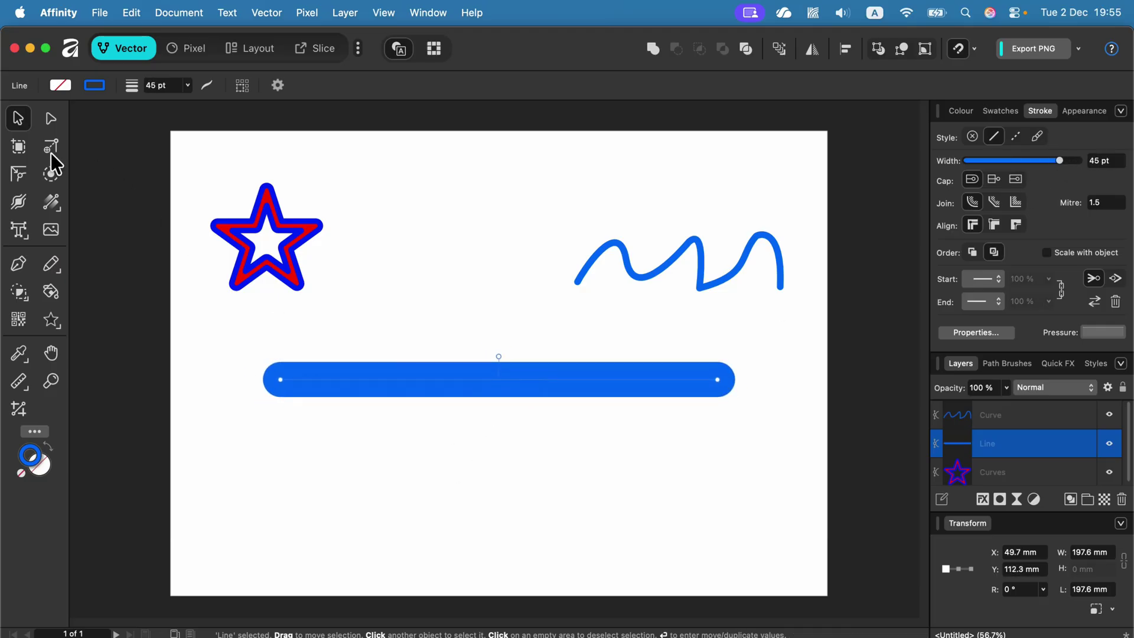
Drag the line's end and two new nodes to bend it into a zigzag, then open the Vector menu
click(51, 118)
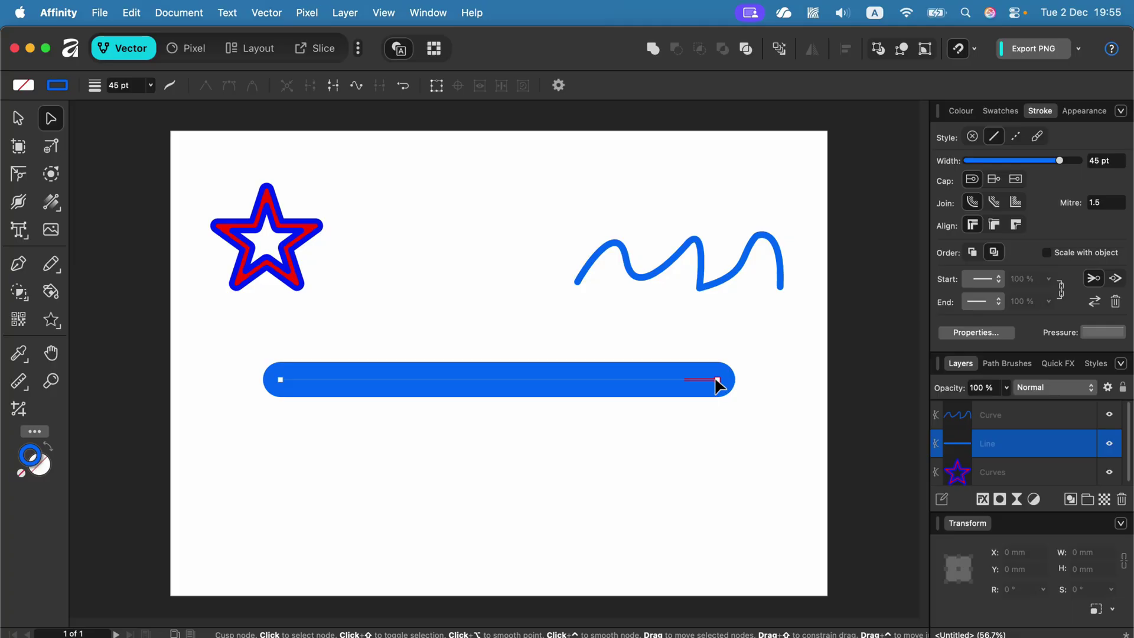
drag(717, 380, 683, 415)
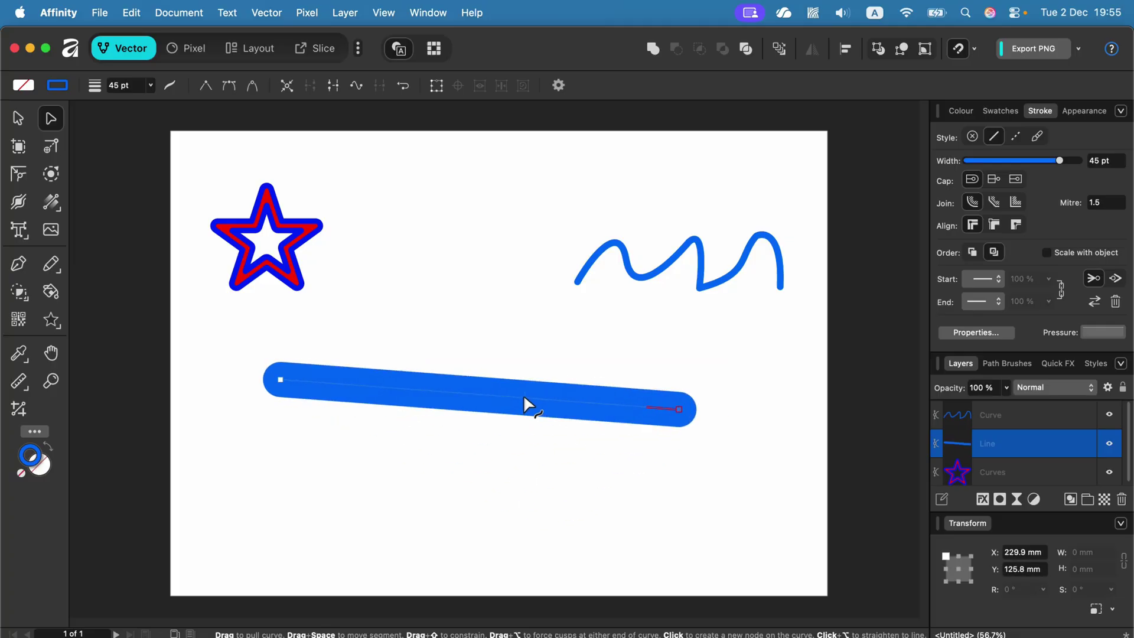
mouse_move(523, 394)
mouse_down()
mouse_move(444, 353)
mouse_move(436, 316)
mouse_up()
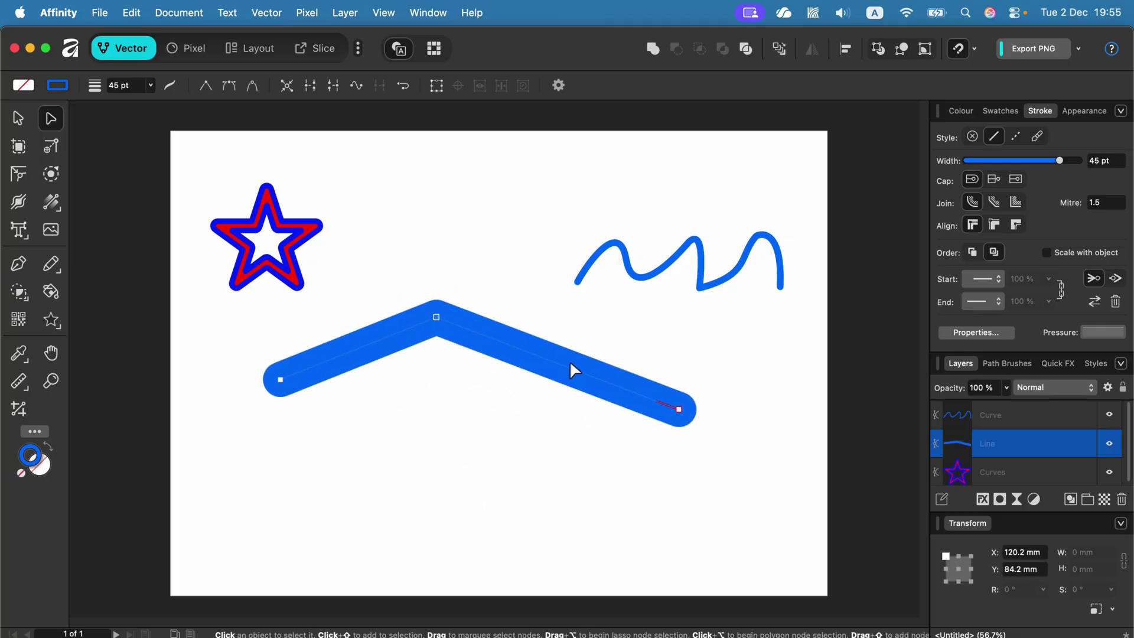
drag(561, 370, 518, 422)
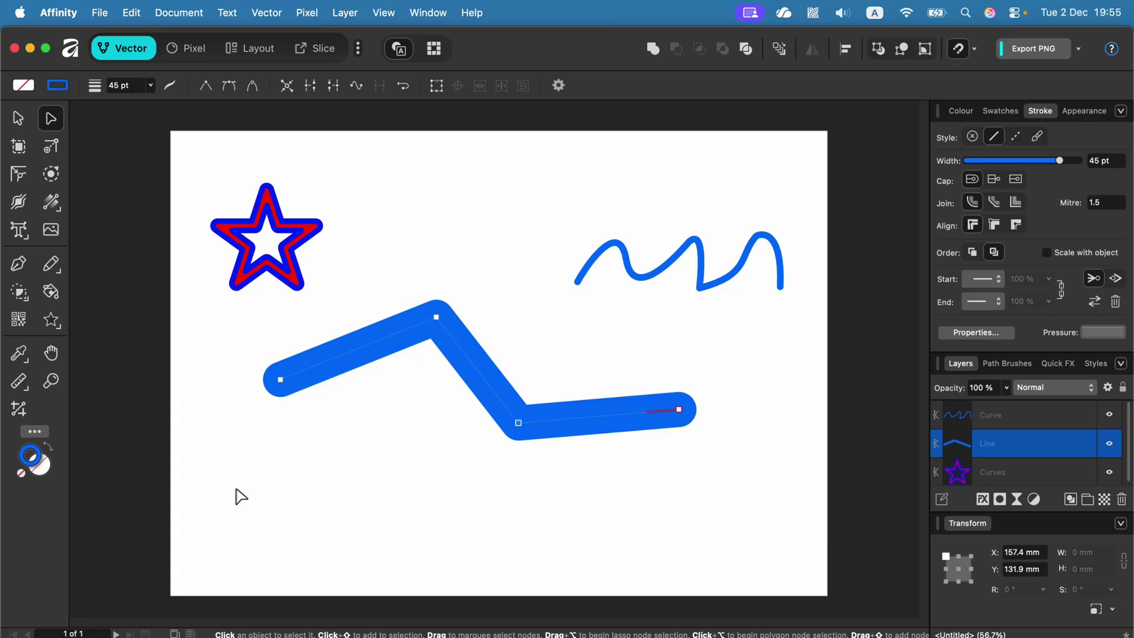
click(266, 12)
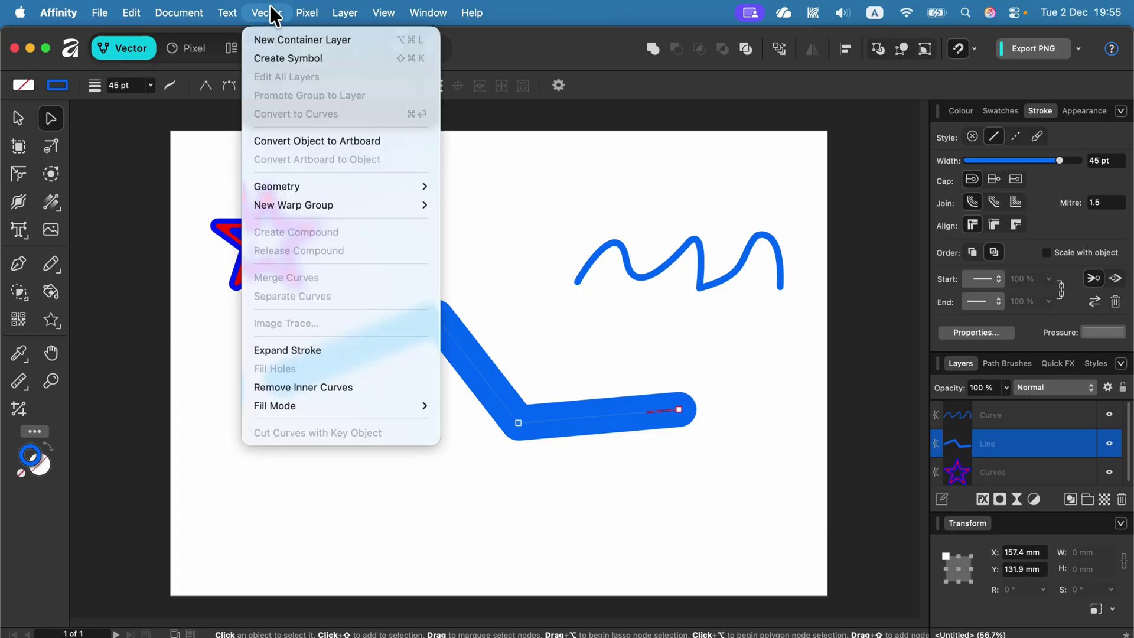
Expand the zigzag line's stroke into a filled shape and adjust its inner nodes
click(271, 348)
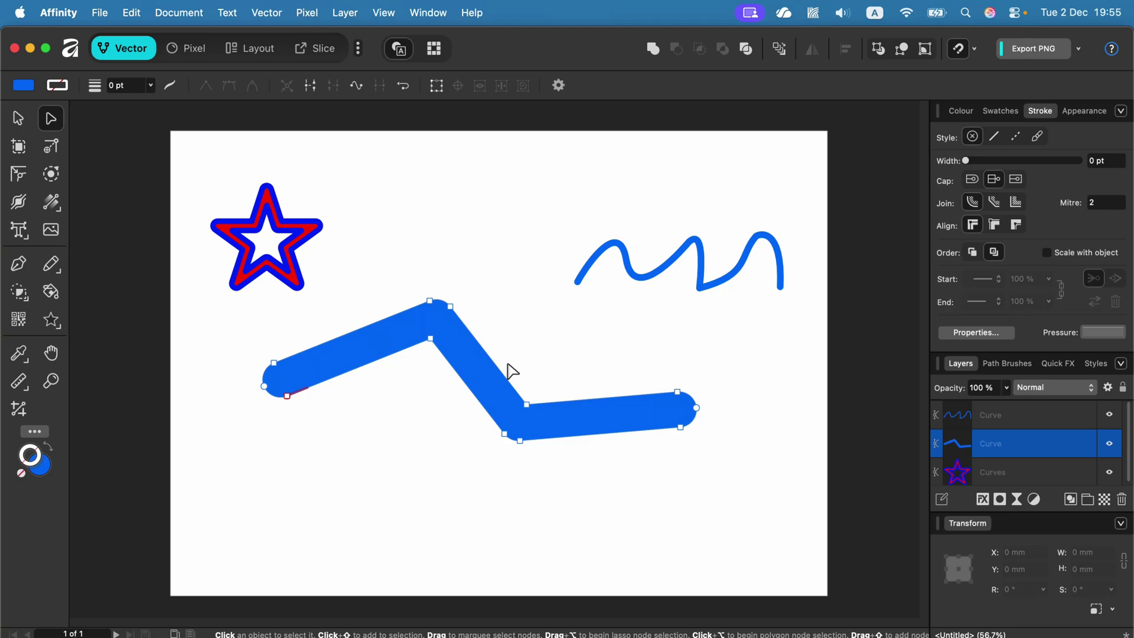
mouse_move(431, 342)
mouse_down()
mouse_move(344, 521)
mouse_move(431, 340)
mouse_up()
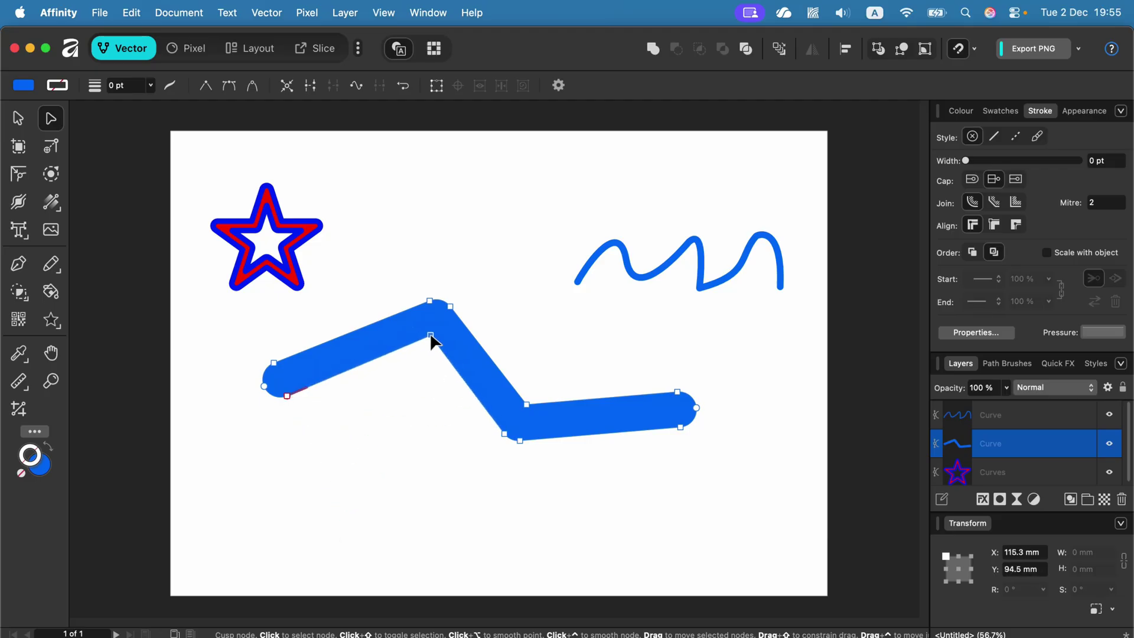
drag(532, 405, 524, 410)
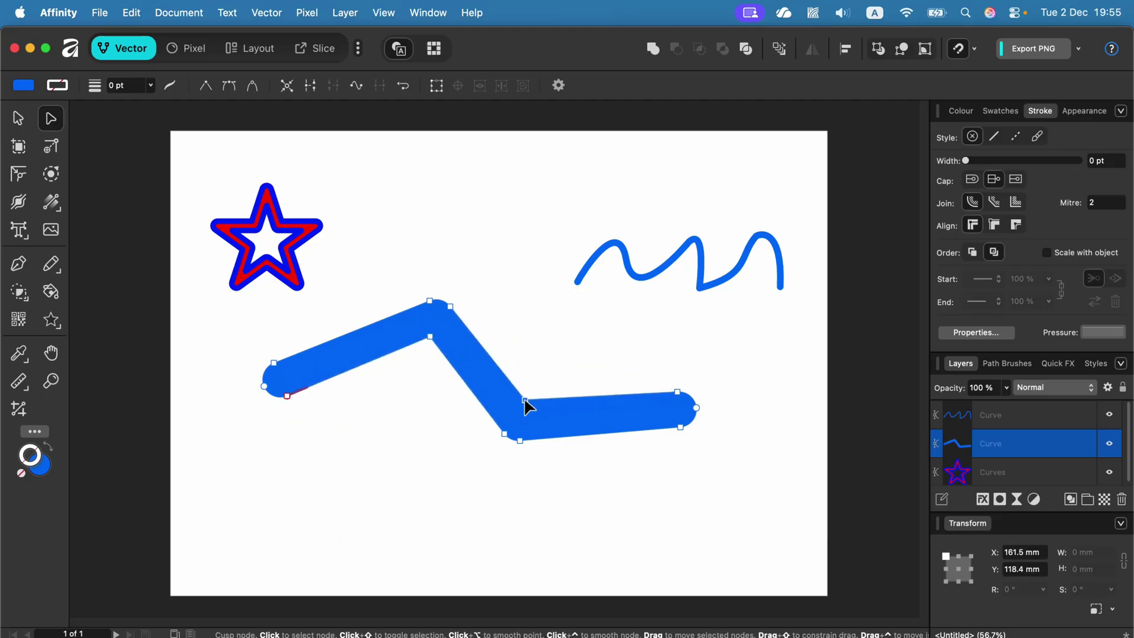
click(173, 135)
Move the wavy curve up and left and enlarge it from a corner handle
click(18, 117)
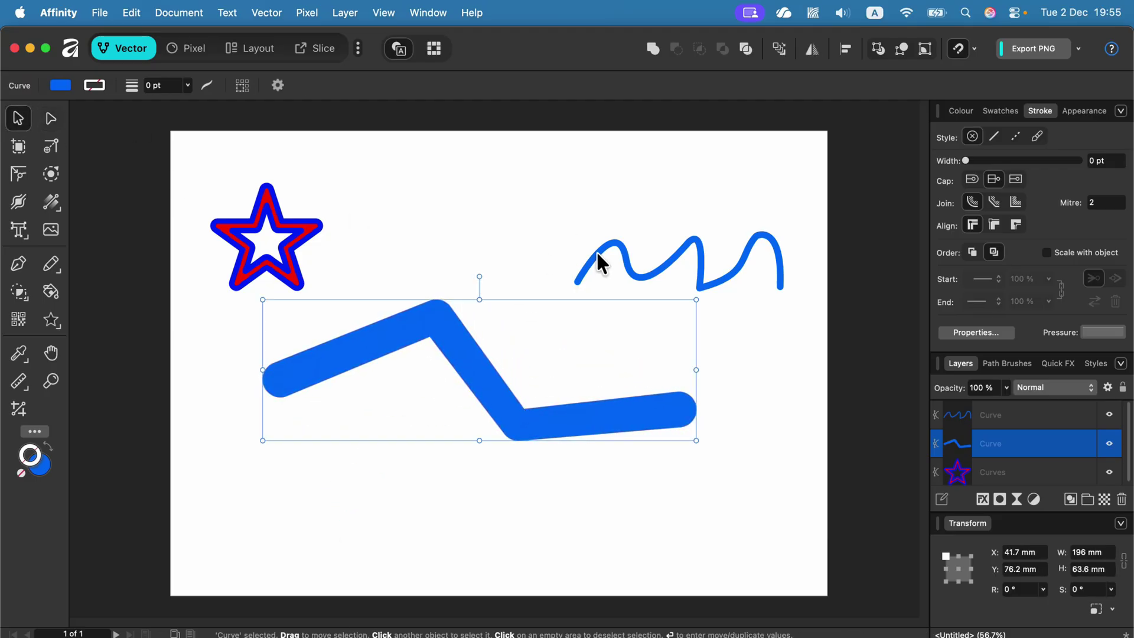
click(621, 255)
mouse_move(621, 255)
mouse_down()
mouse_move(552, 221)
mouse_move(379, 284)
mouse_up()
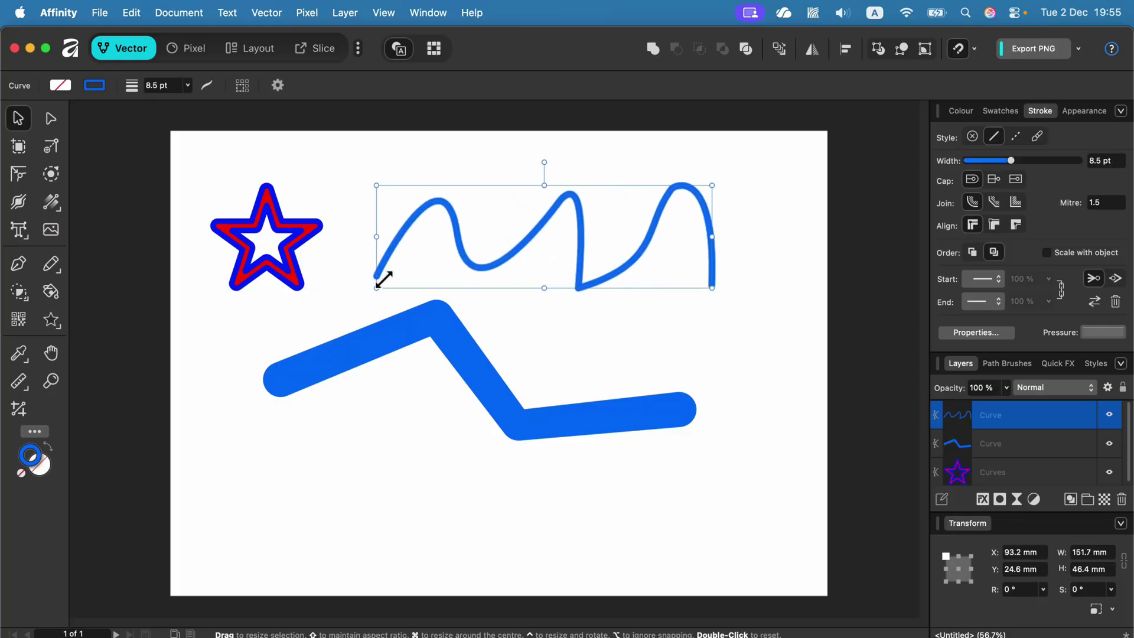
mouse_move(580, 258)
mouse_down()
mouse_move(626, 275)
mouse_move(610, 263)
mouse_up()
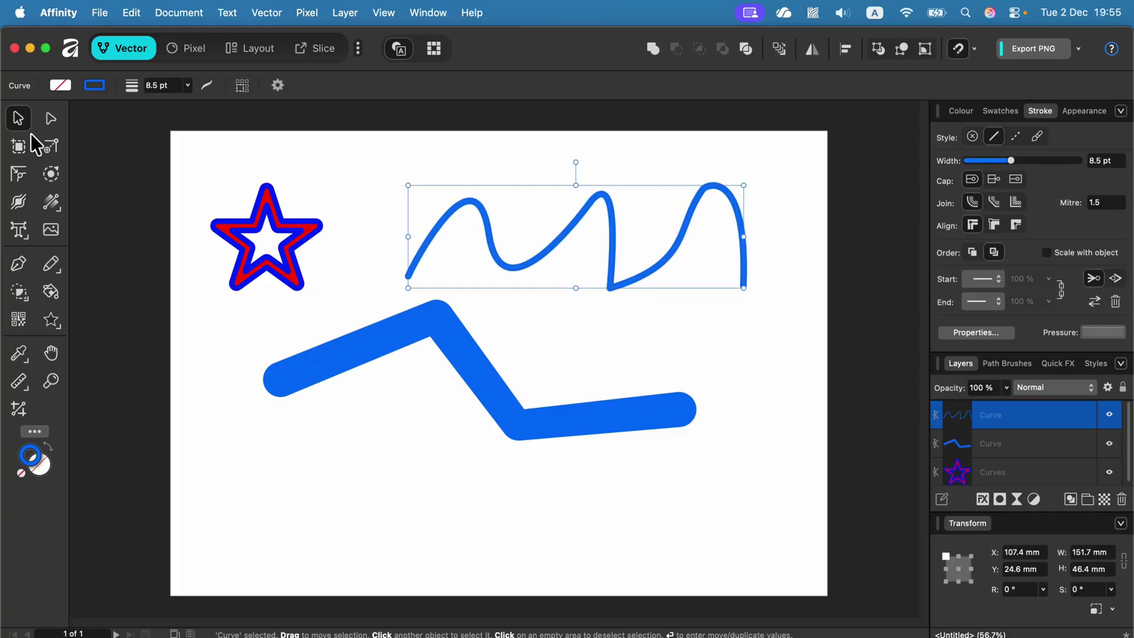
Reshape one bend of the wavy curve by dragging its node
click(51, 118)
click(591, 203)
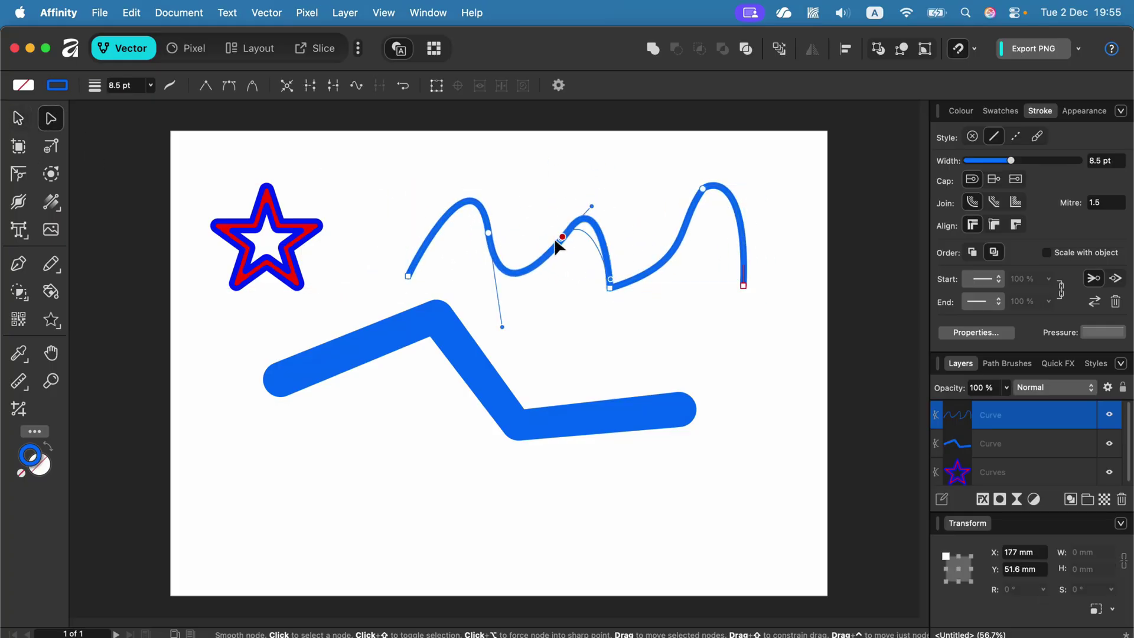
mouse_move(580, 221)
mouse_down()
mouse_move(629, 183)
mouse_move(561, 321)
mouse_move(675, 162)
mouse_up()
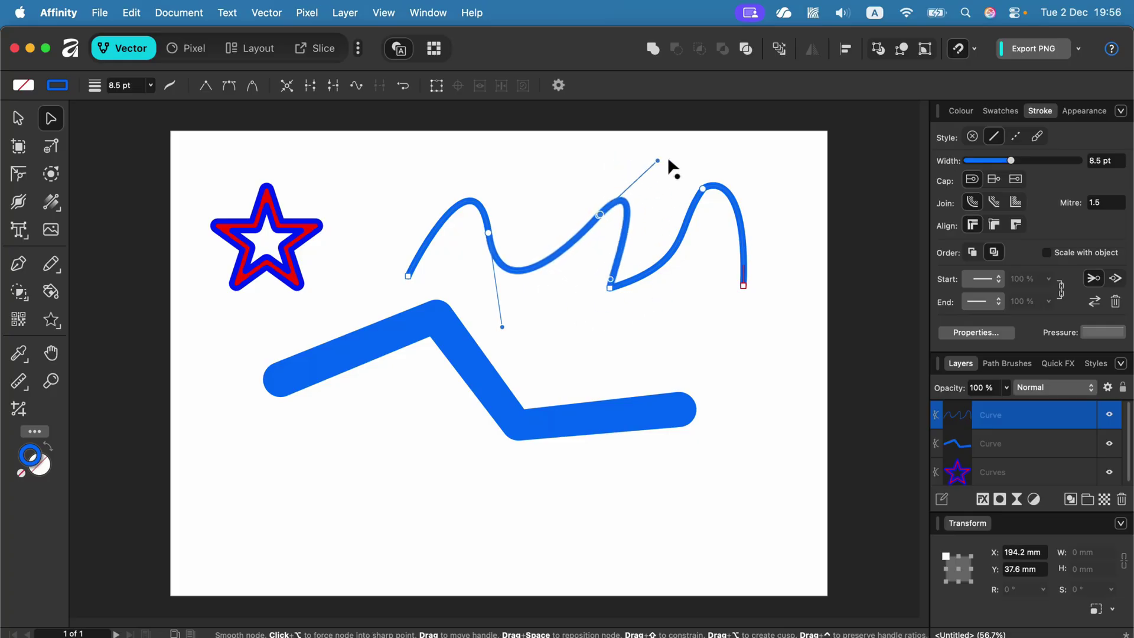
Expand the wavy curve's stroke and drag two of its nodes out into filled bulges
click(267, 13)
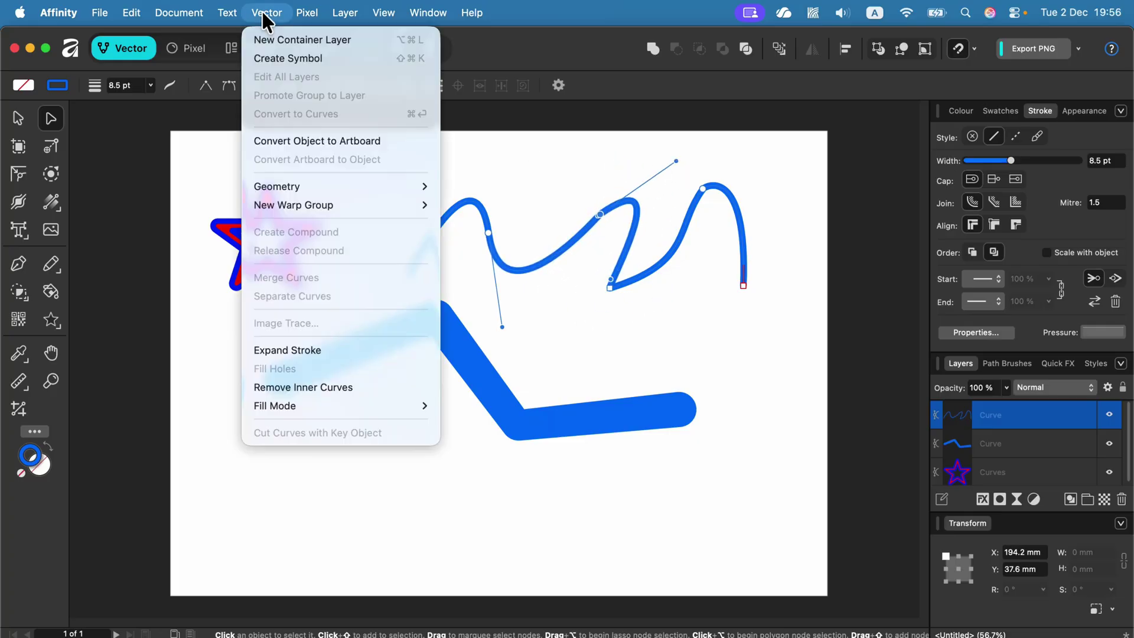
click(298, 351)
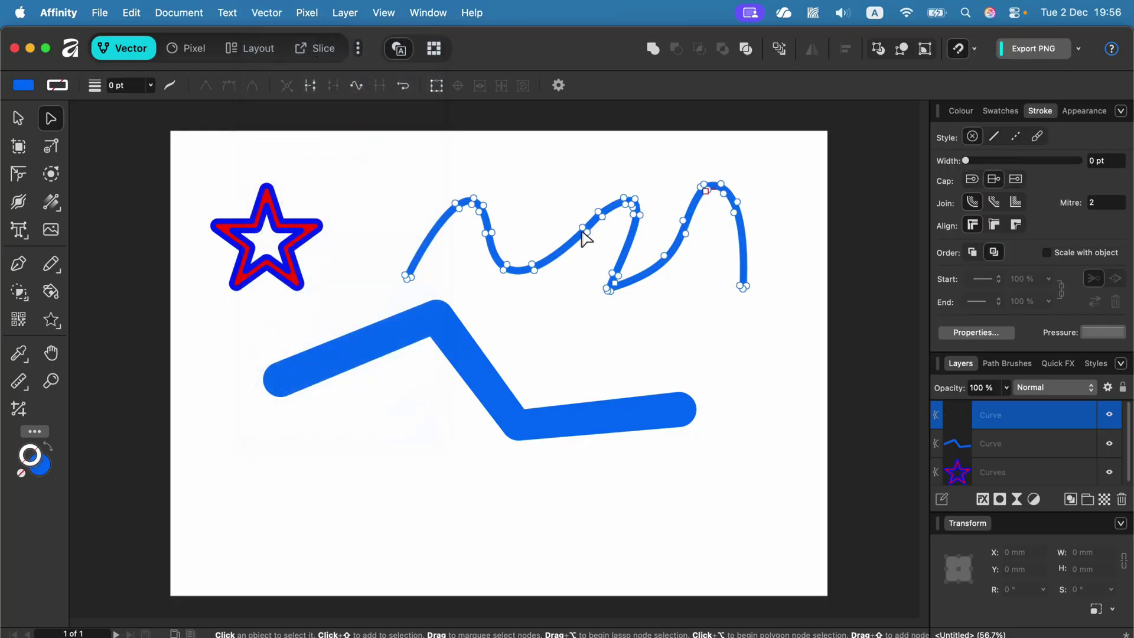
drag(591, 251, 558, 202)
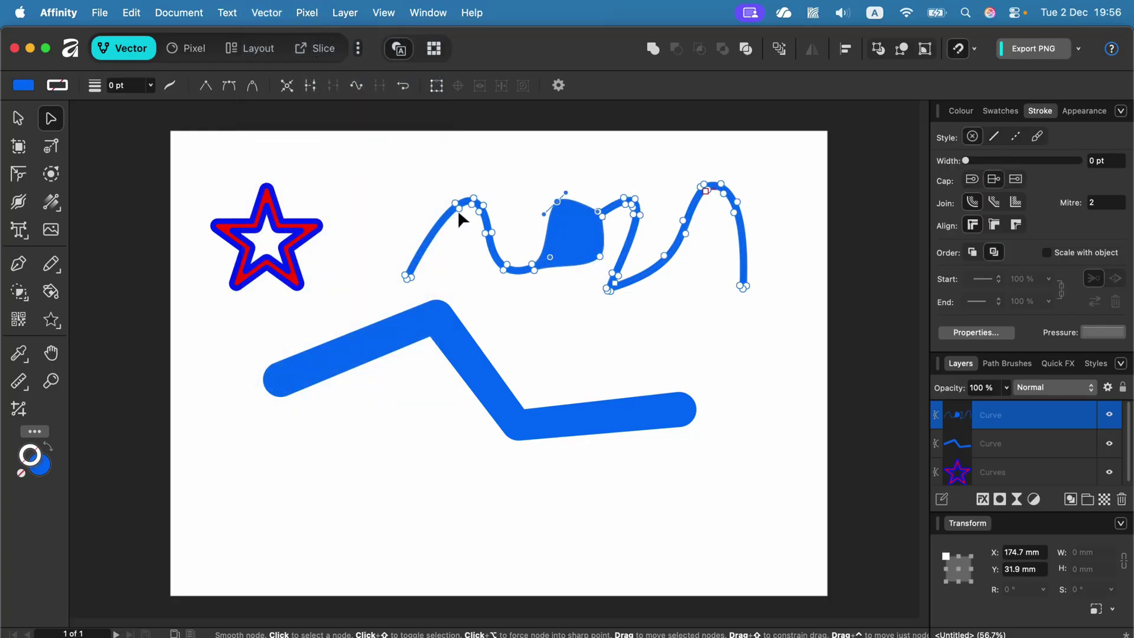
drag(438, 266, 450, 203)
Exit node editing, clear the selection, return to the Move tool and open the Vector menu
key(super+z)
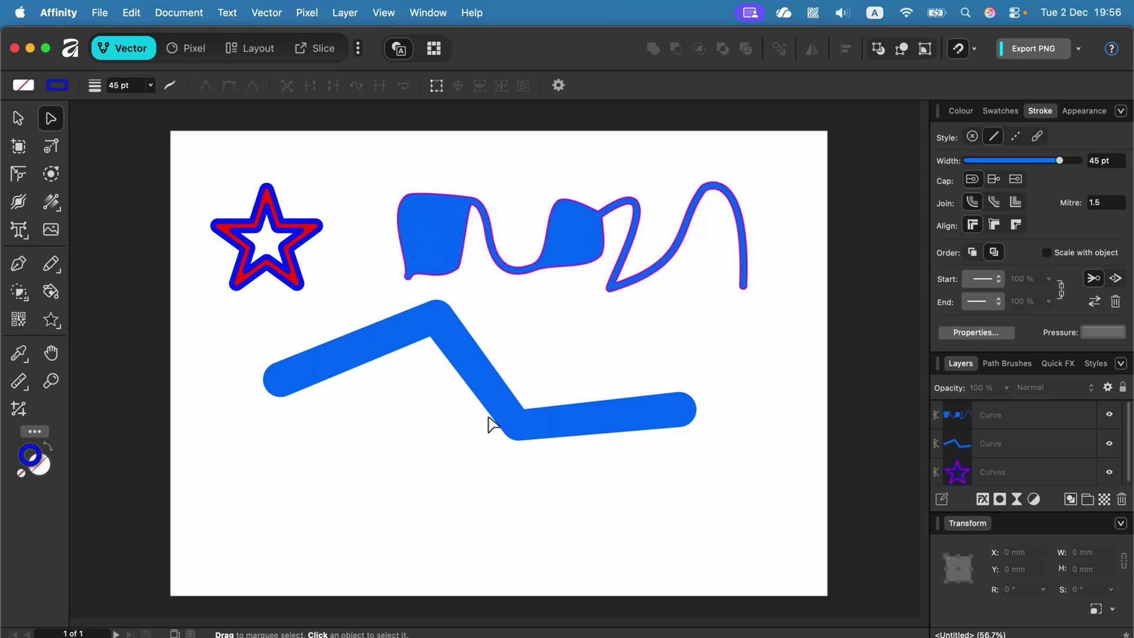
key(super+z)
key(super+z)
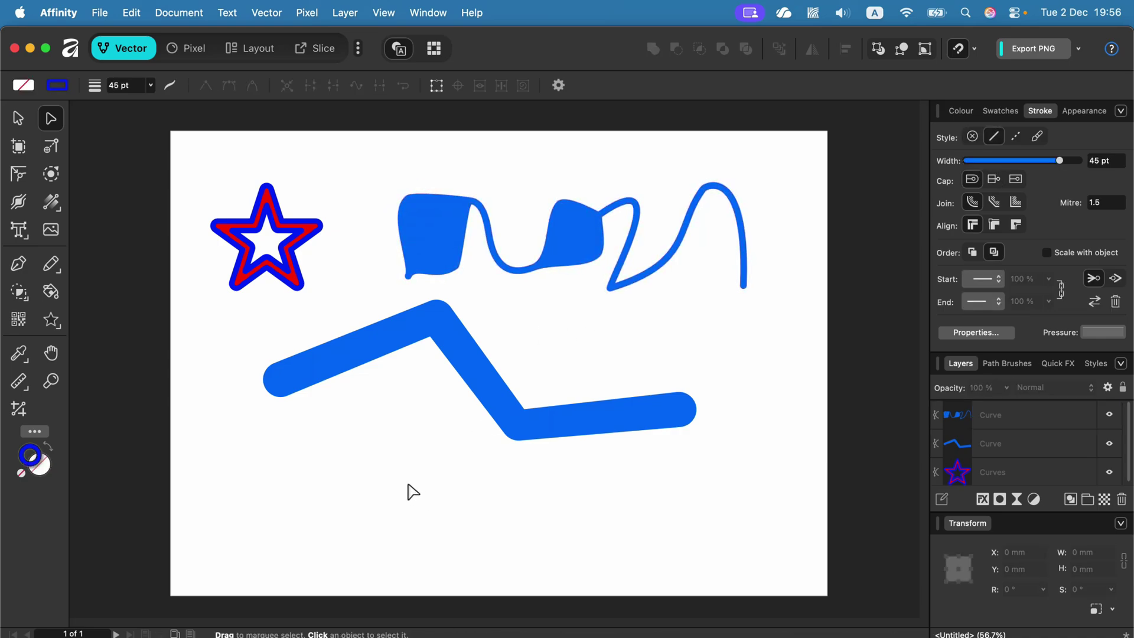
click(19, 119)
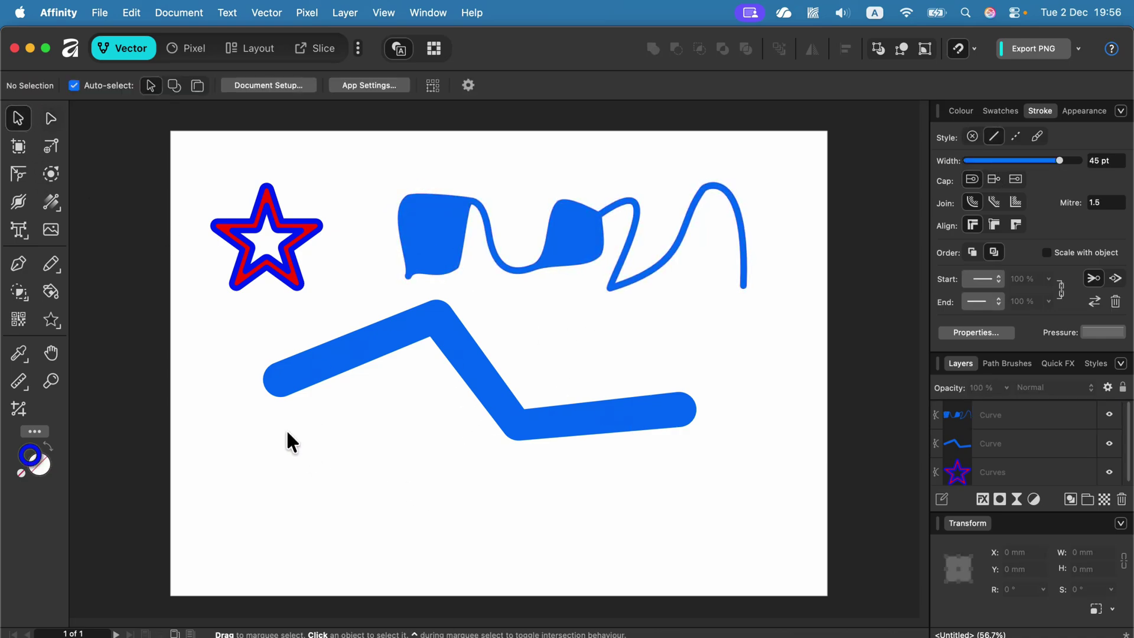
click(266, 13)
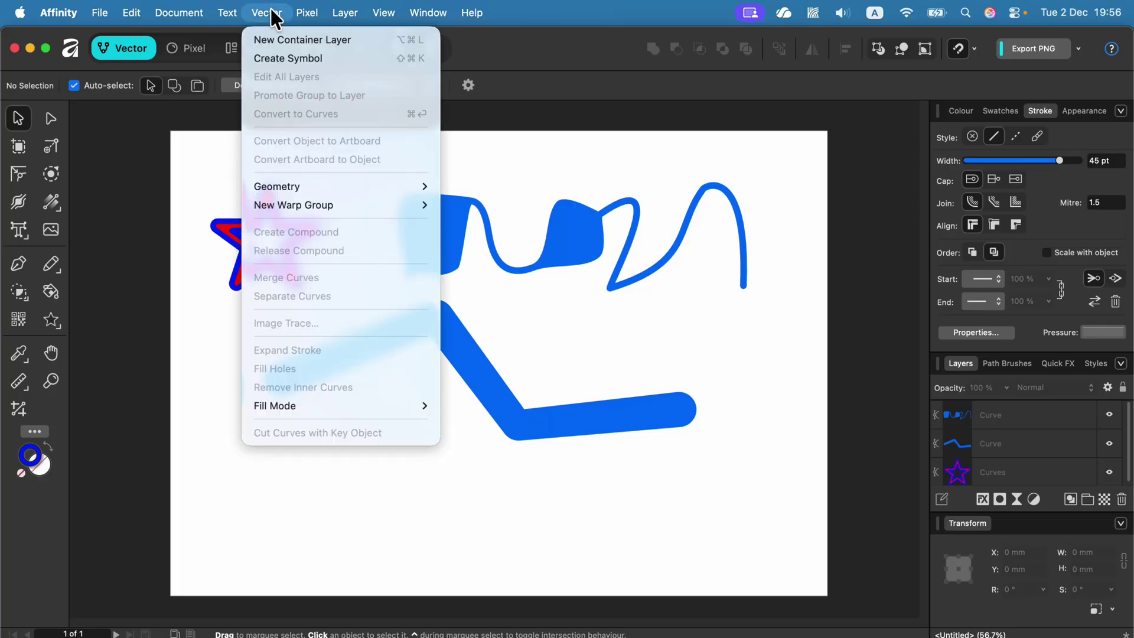